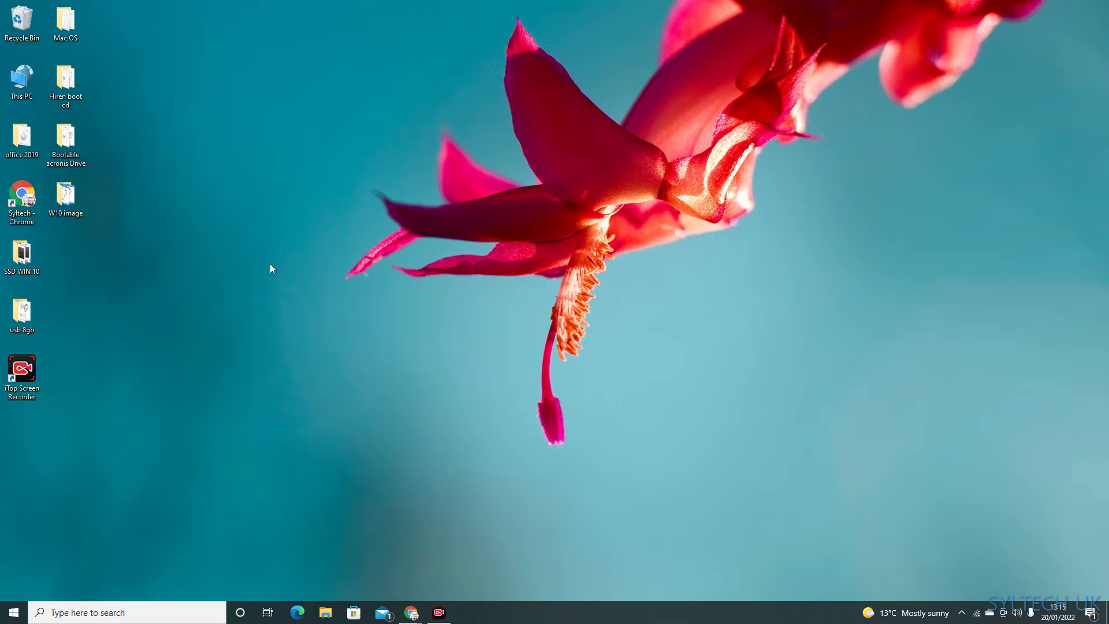
Open the Bootable acronis Drive folder and inspect the Acronis True Image disc image and YUMI-2.0.9.0 installer.
double_click(77, 156)
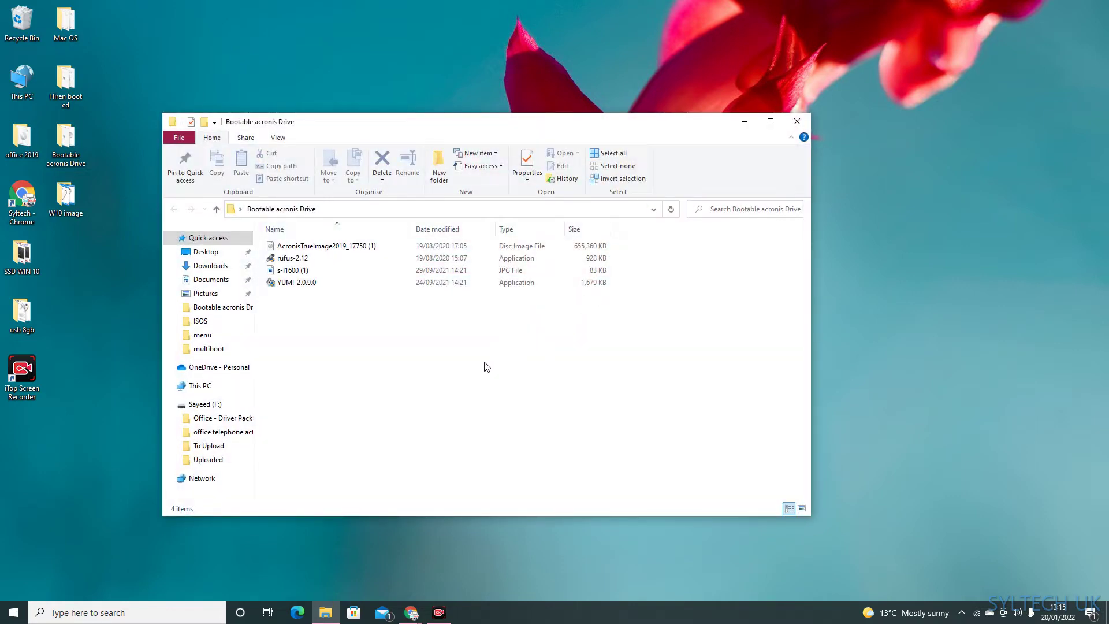
click(299, 285)
click(365, 383)
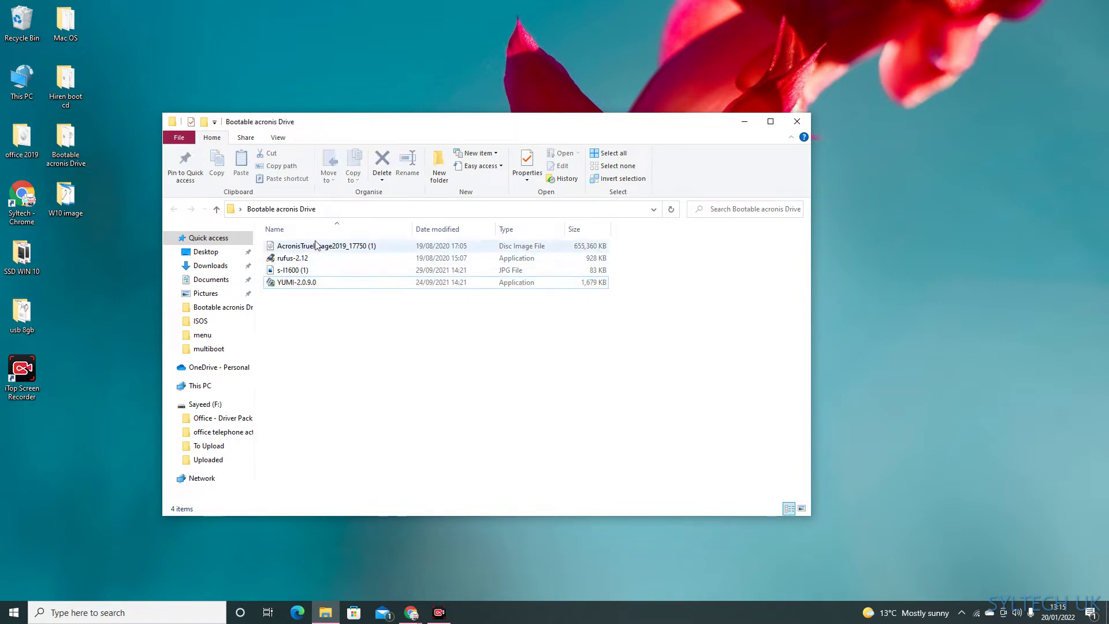
click(333, 248)
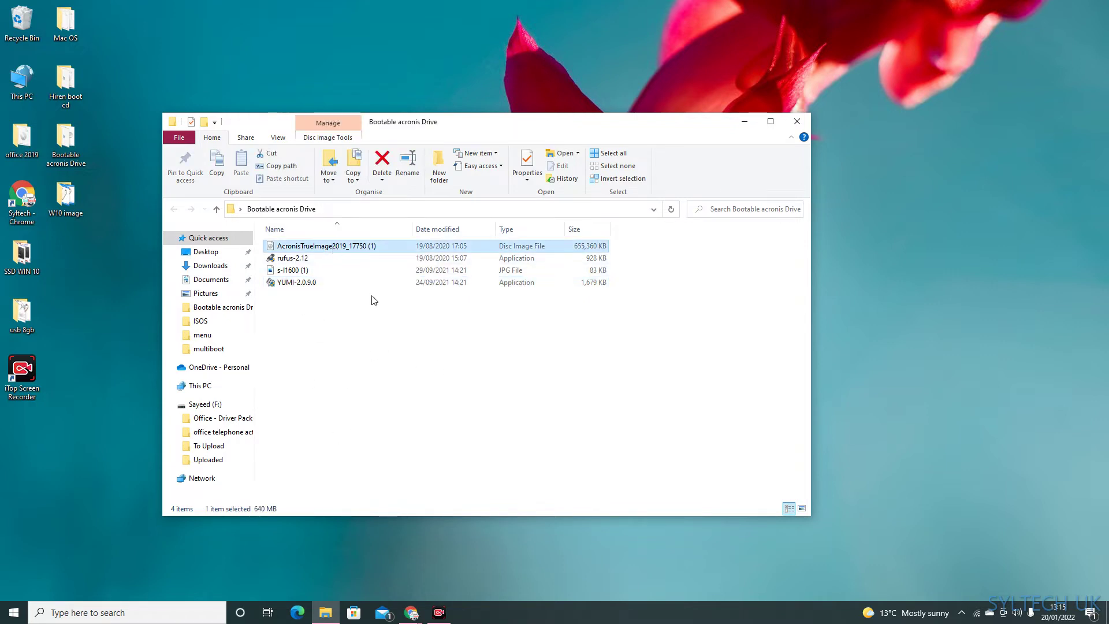
click(428, 398)
click(300, 287)
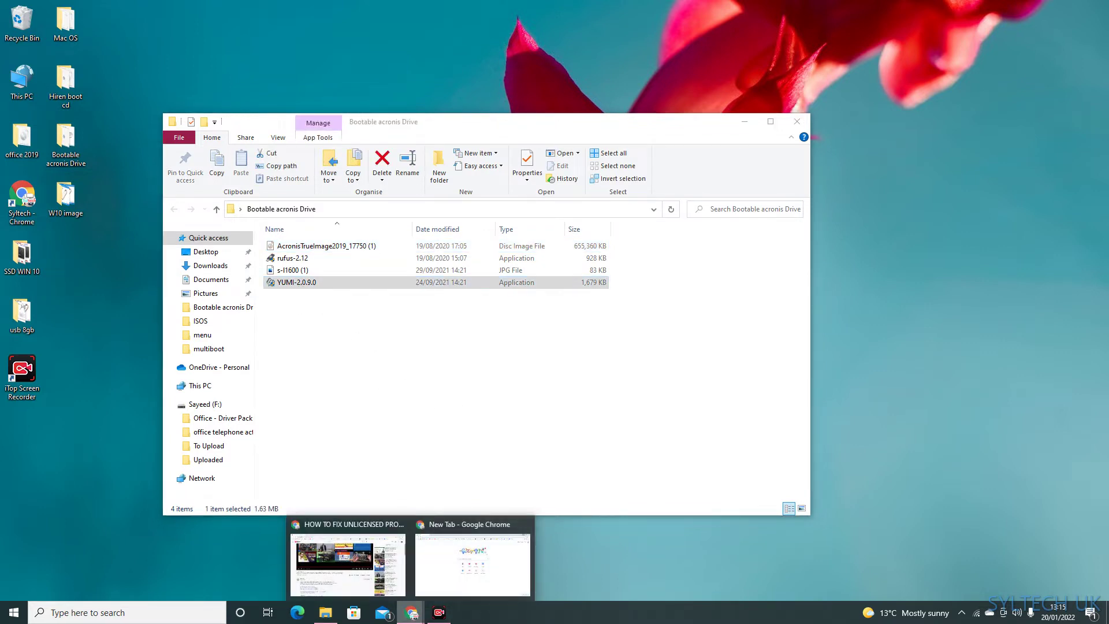
Search Google for 'yumi bootable' from Chrome's new tab.
click(353, 568)
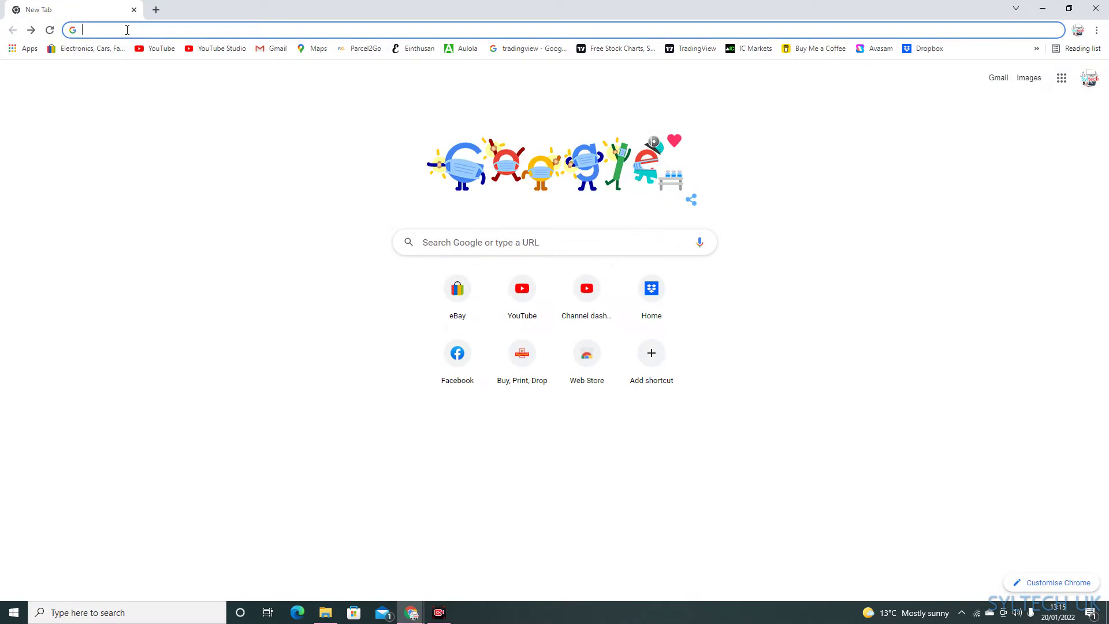
text(yu)
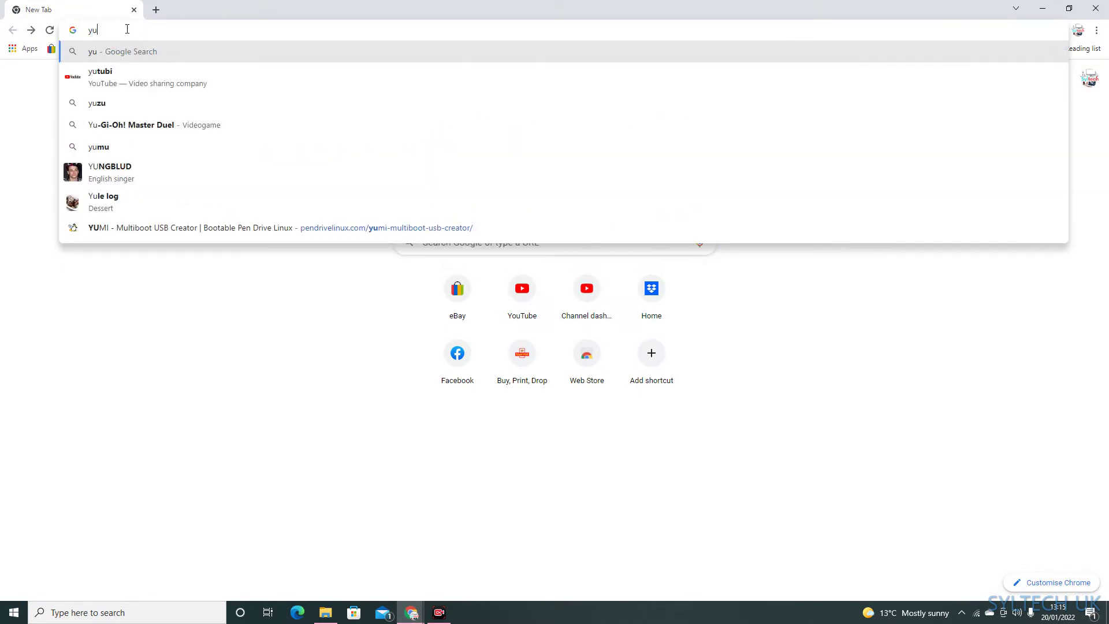
text(mi bo)
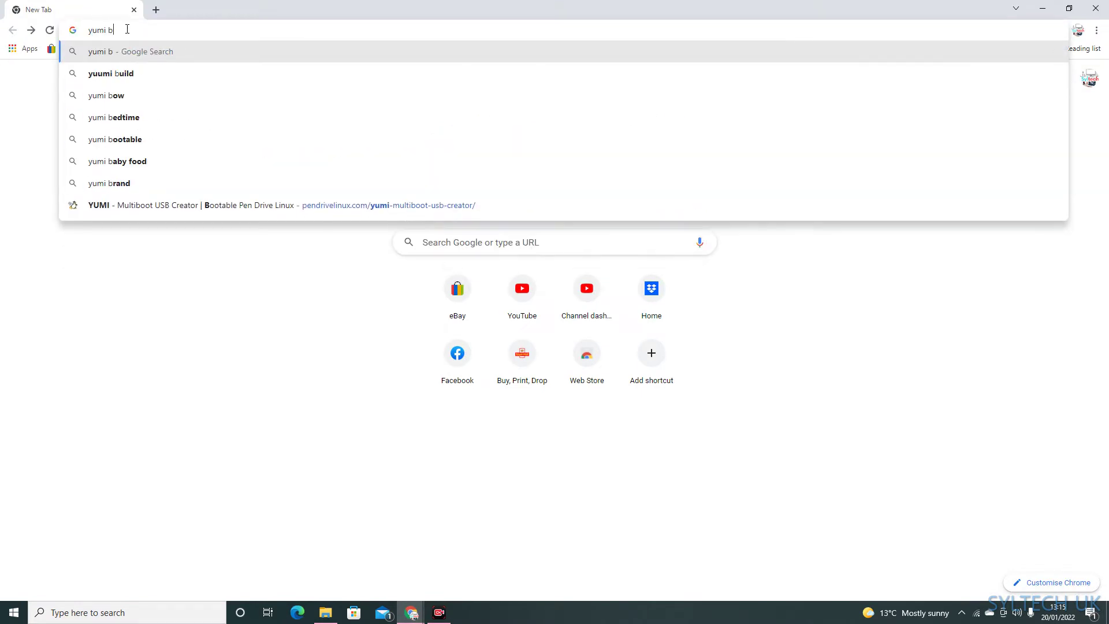
key(BackSpace)
text(oota)
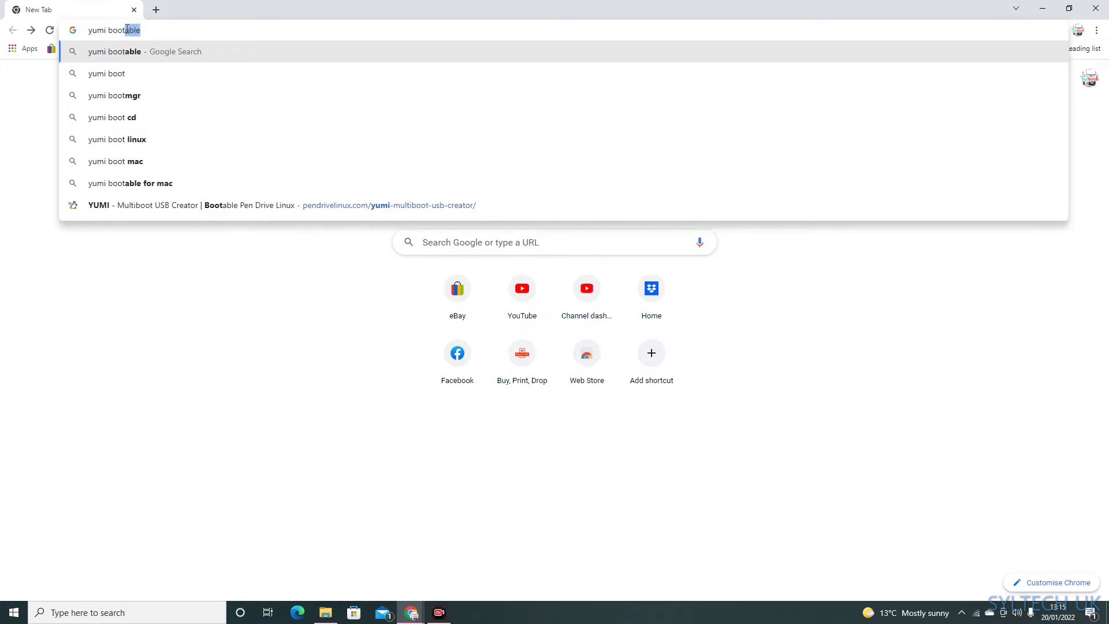
click(152, 52)
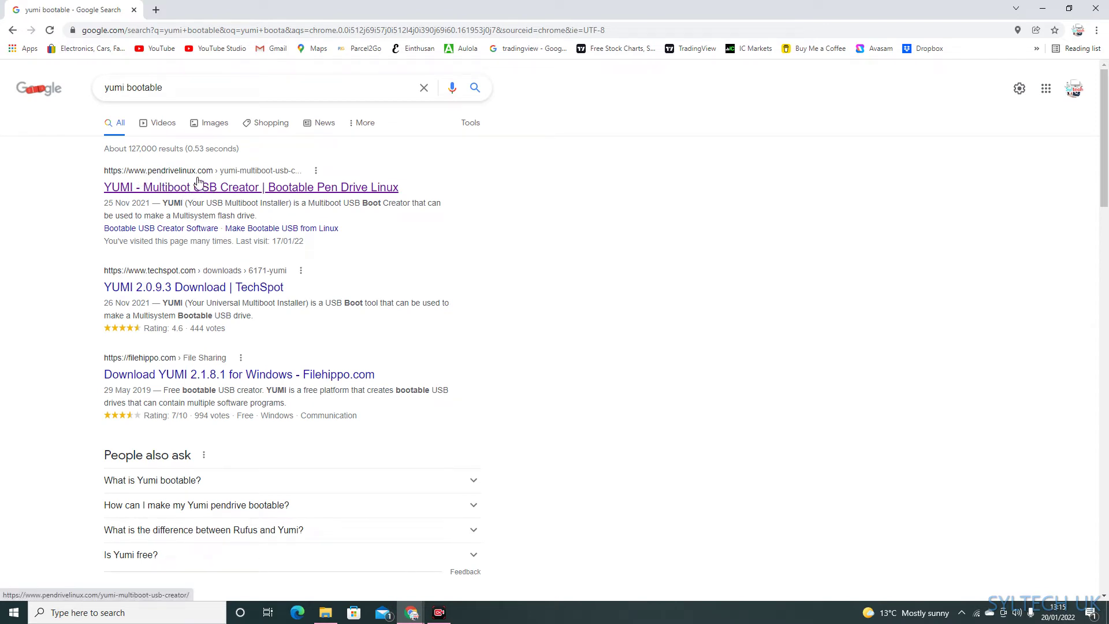
Open the pendrivelinux YUMI Multiboot USB Creator page and scroll down to its download section.
click(222, 186)
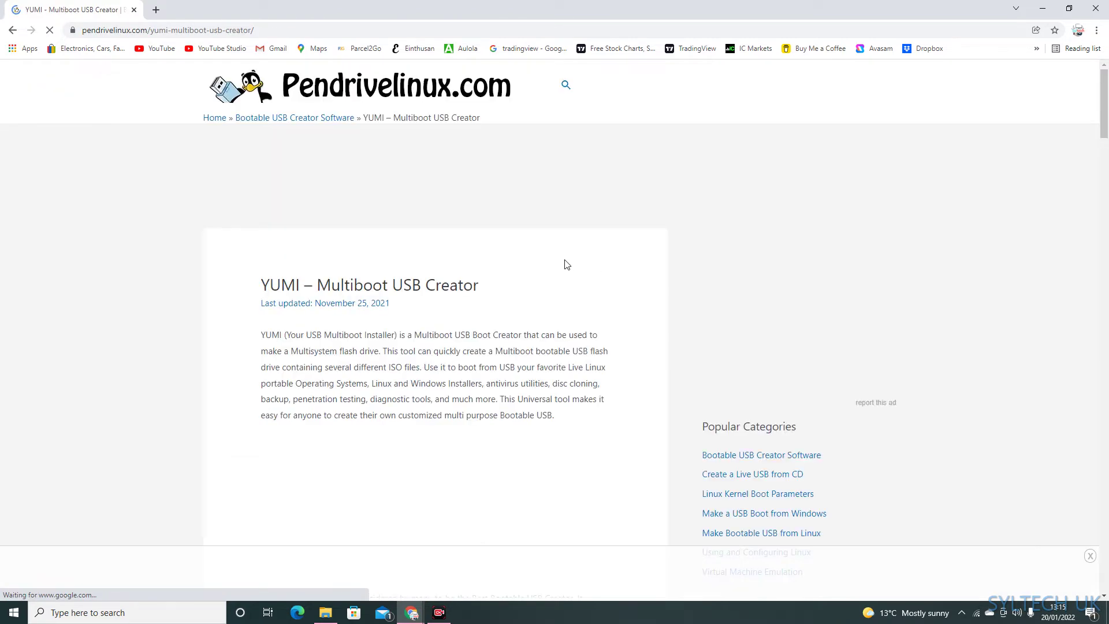
scroll(563, 265, down, 10)
scroll(563, 265, down, 20)
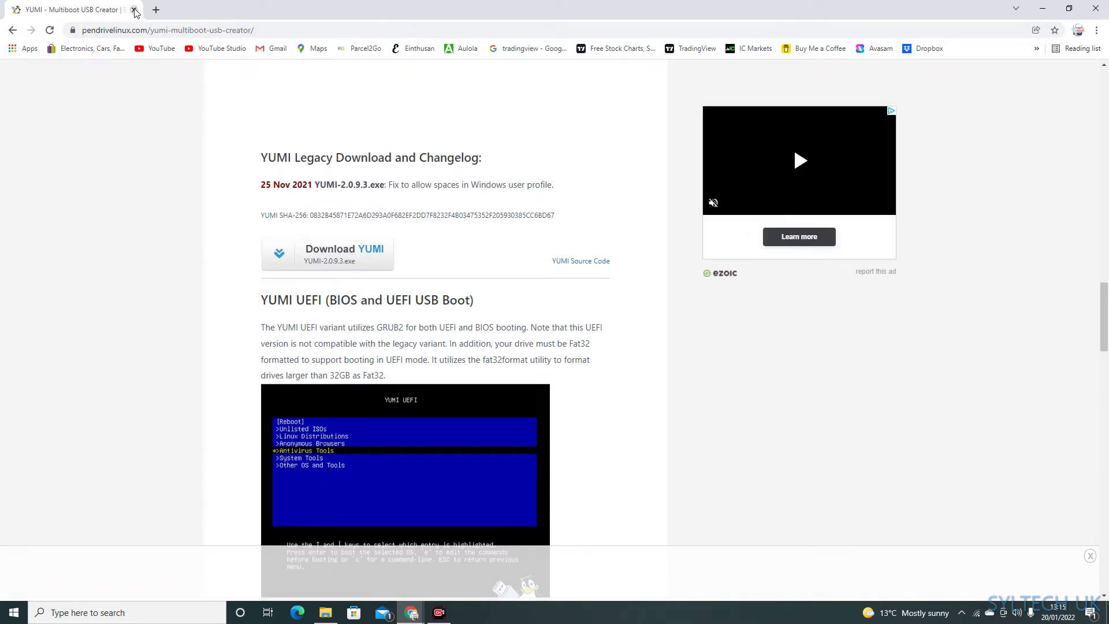
Return to the results, remove the 'yumi bootable' and 'ge' search history entries, and minimize Chrome.
click(13, 30)
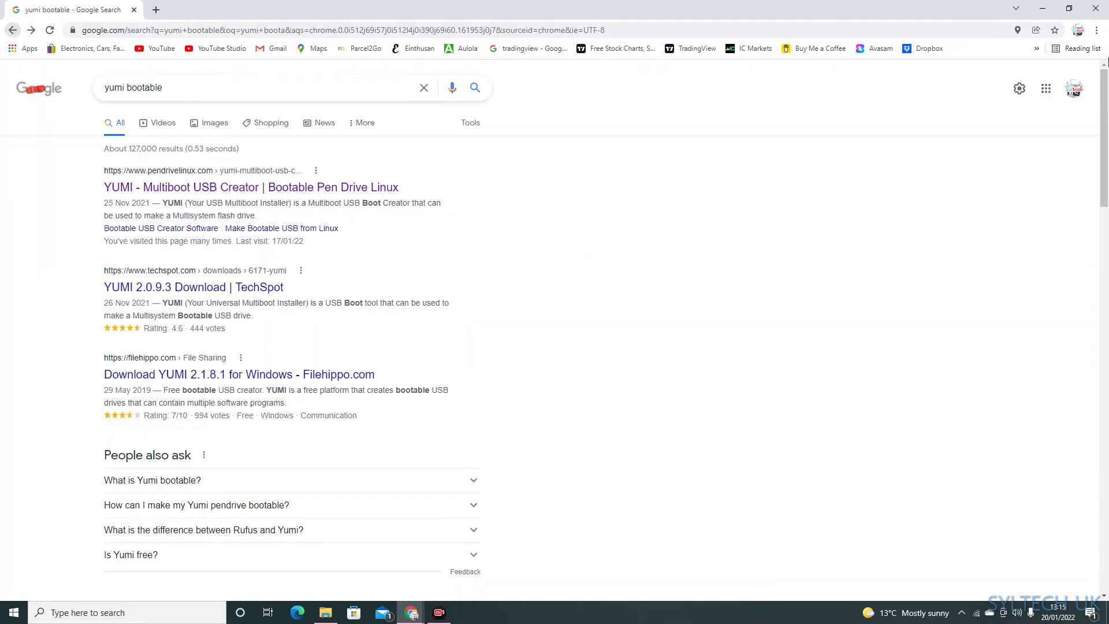
click(424, 87)
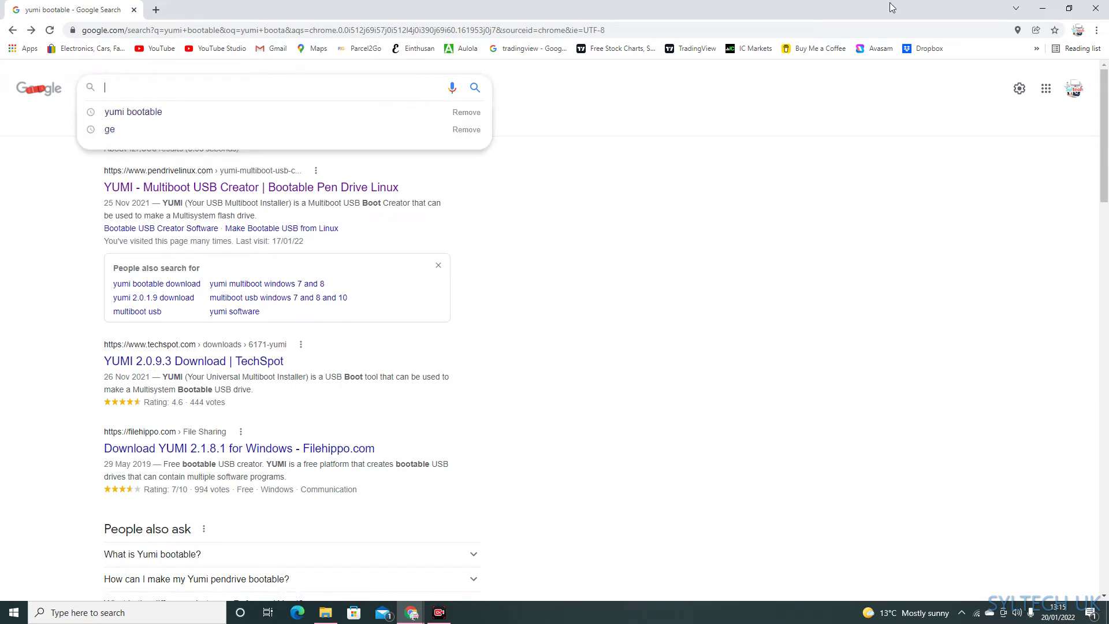
click(469, 113)
click(468, 112)
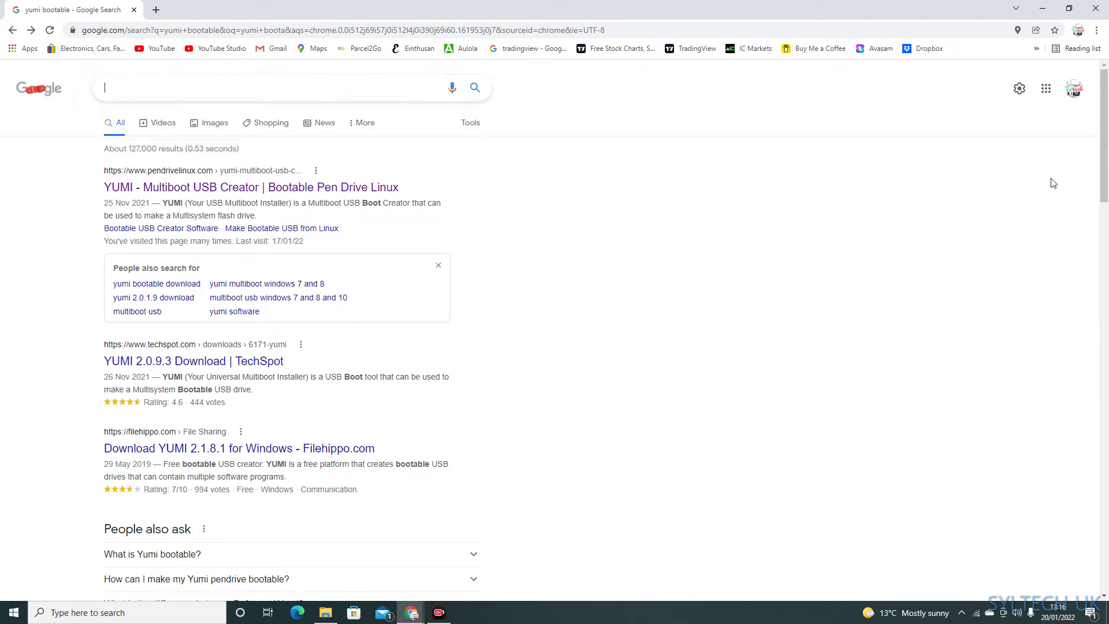
click(1042, 8)
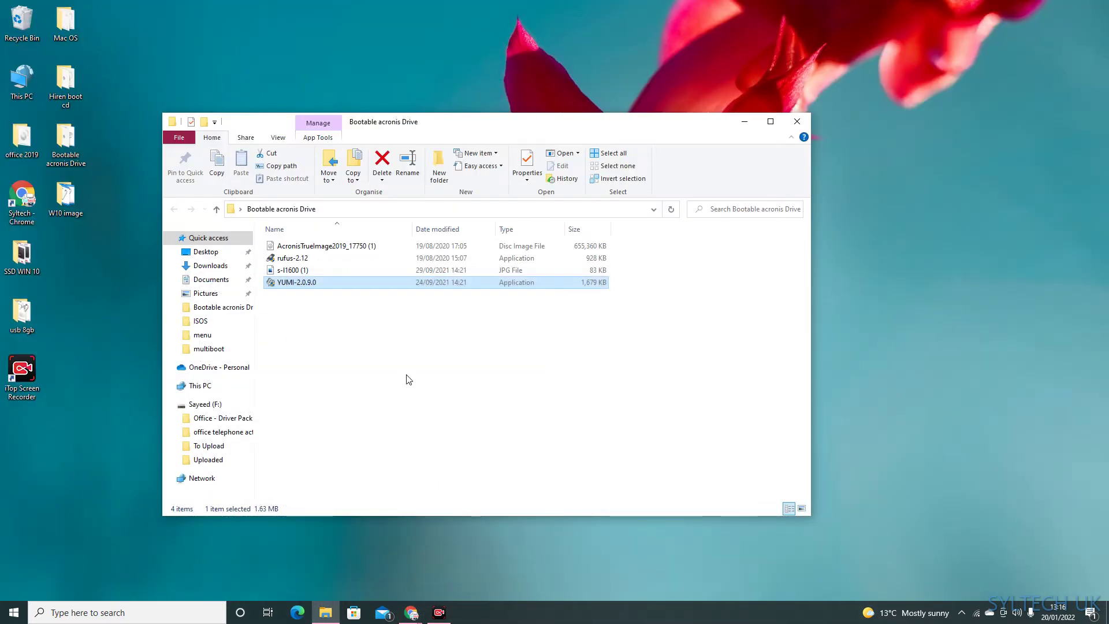
Run YUMI-2.0.9.0 as administrator to bring up its License Agreement page.
click(408, 379)
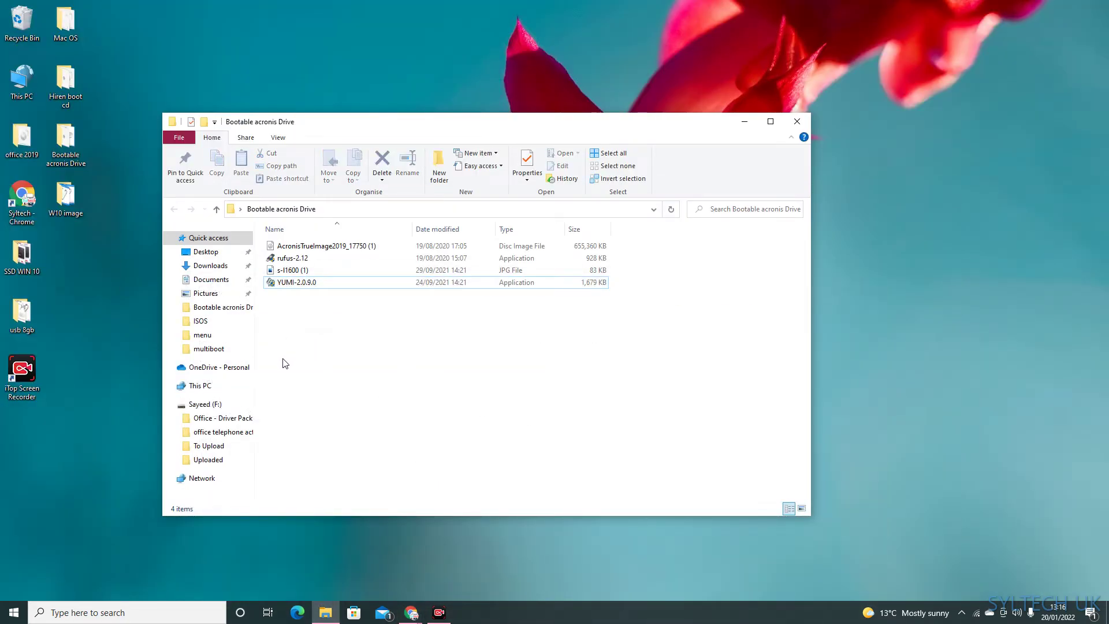
right_click(302, 282)
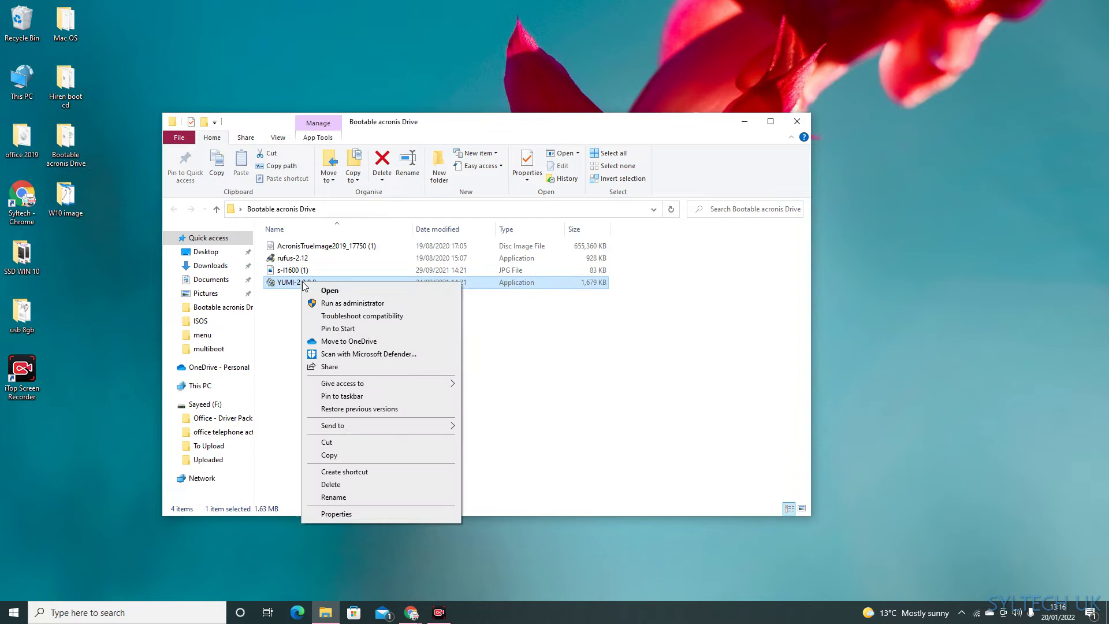
click(344, 303)
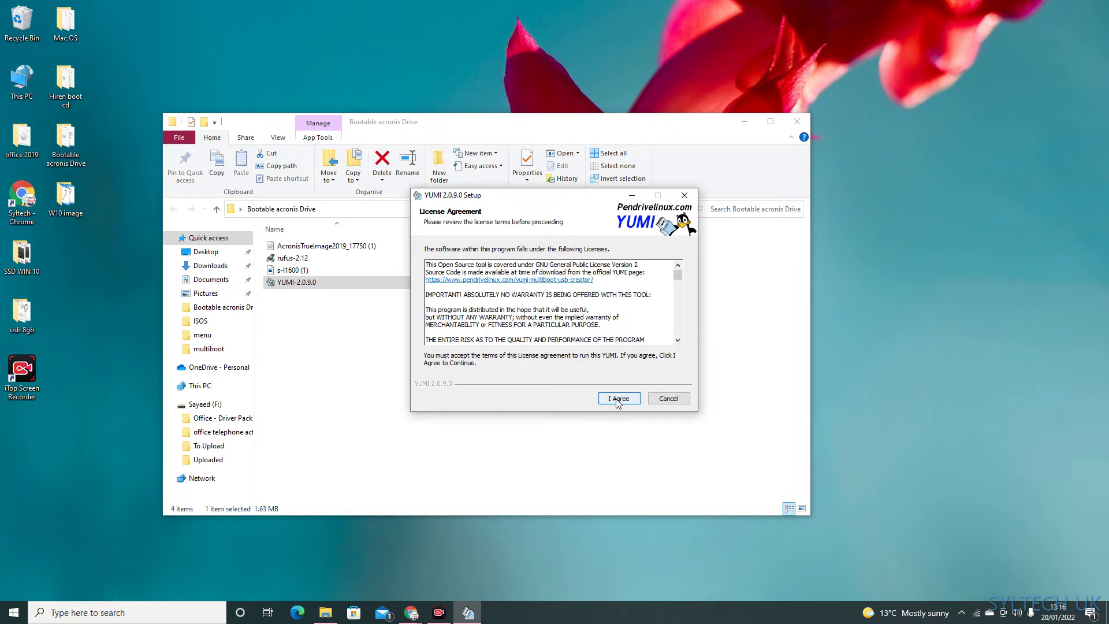
Accept the YUMI license and check the USB drive list, which offers only F:.
click(618, 398)
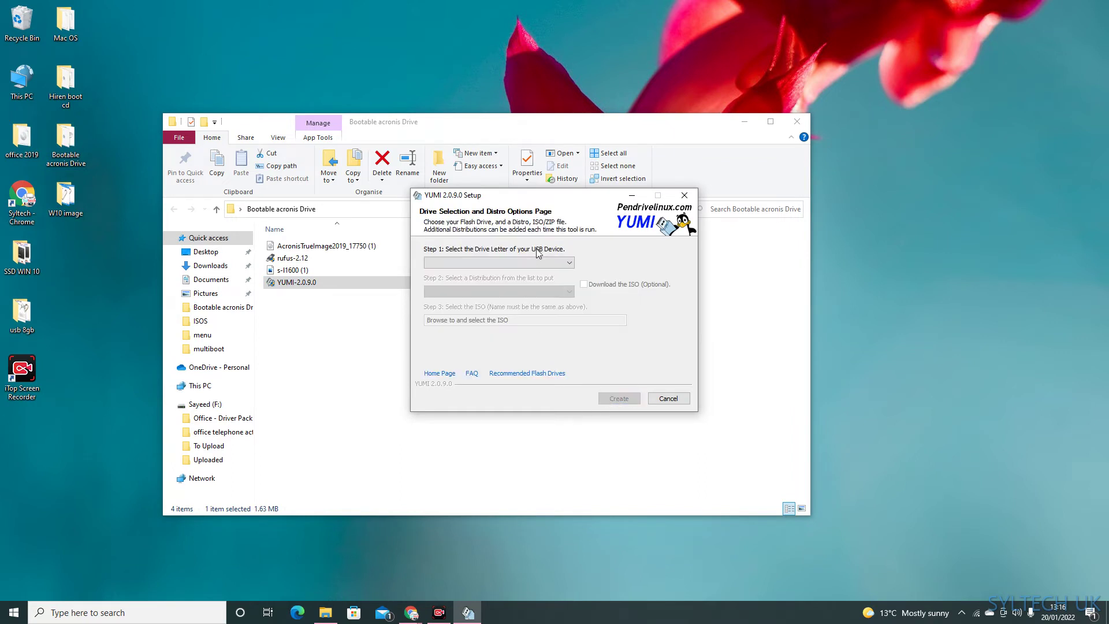
click(549, 264)
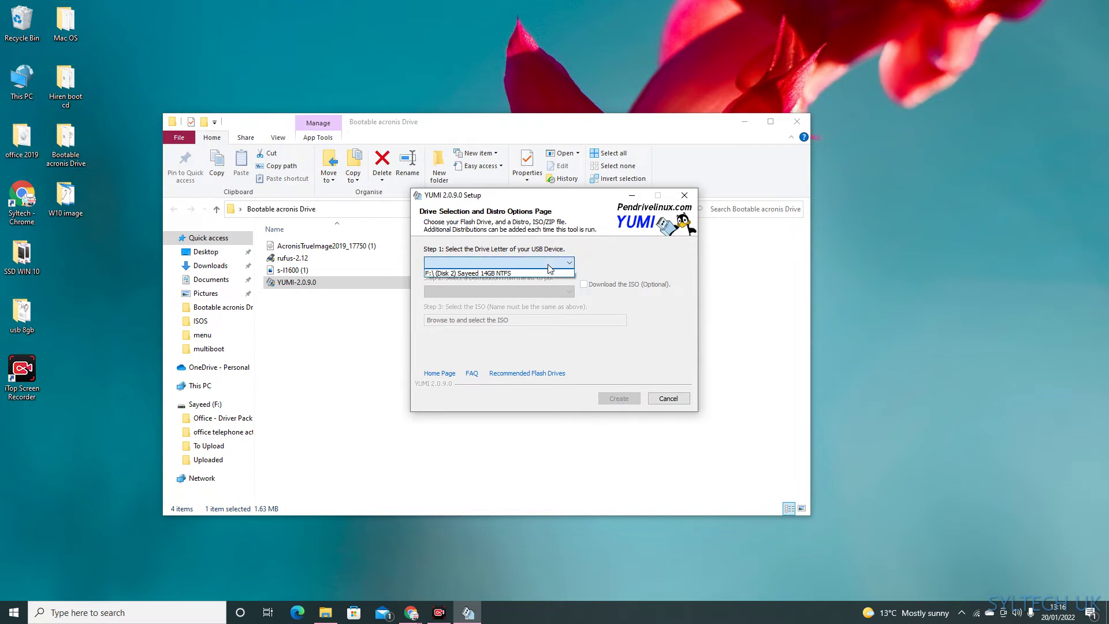
click(549, 264)
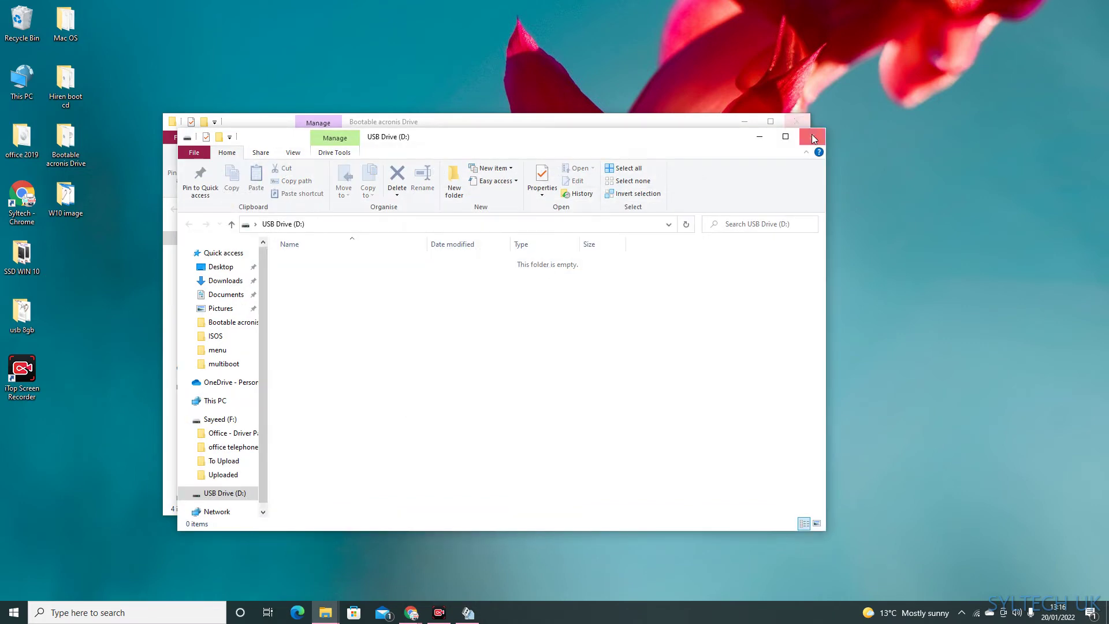
Close the USB Drive (D:) window, recheck the drive list, and quit YUMI setup.
click(812, 136)
click(504, 264)
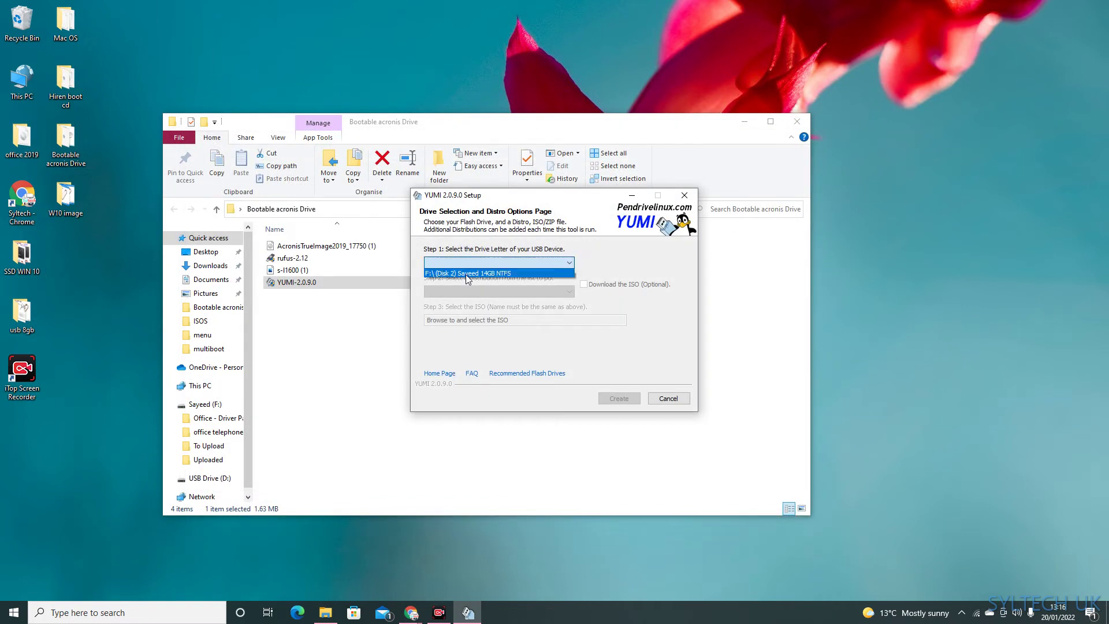
click(684, 196)
click(685, 195)
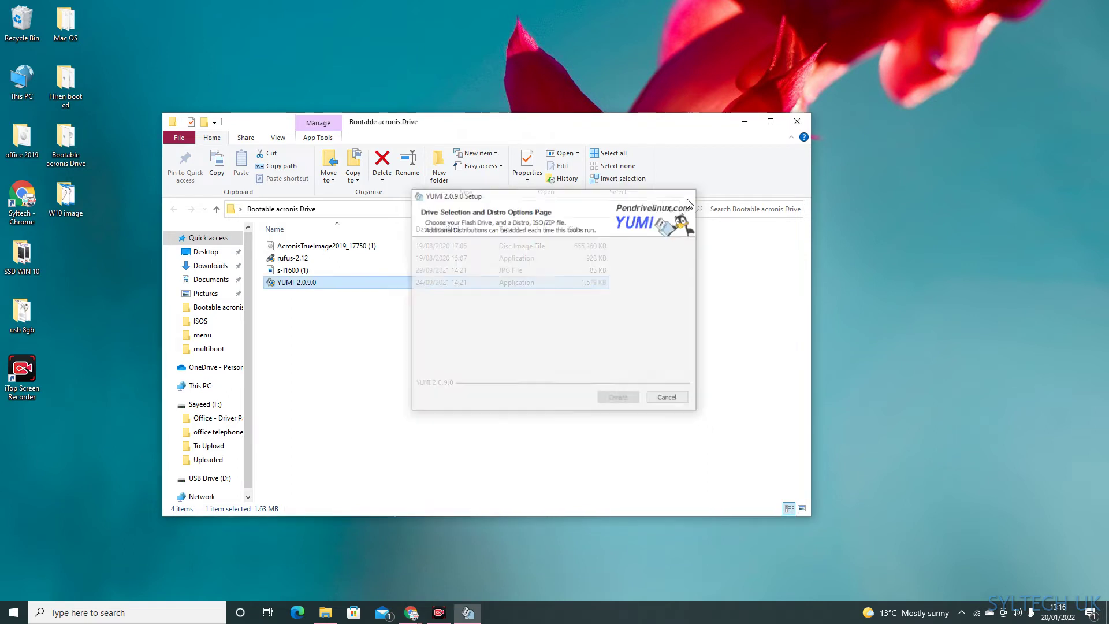
right_click(313, 285)
Relaunch YUMI as administrator, accept the licence, and target D: (Disk 1) 7GB FAT32 with NTFS format.
click(338, 305)
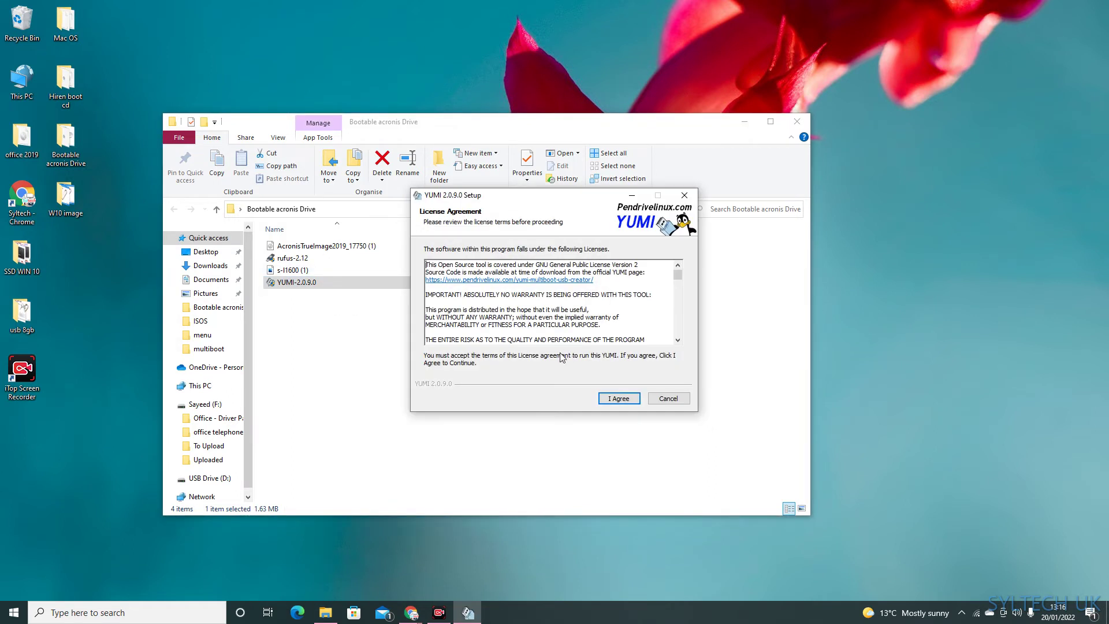
click(609, 399)
click(497, 263)
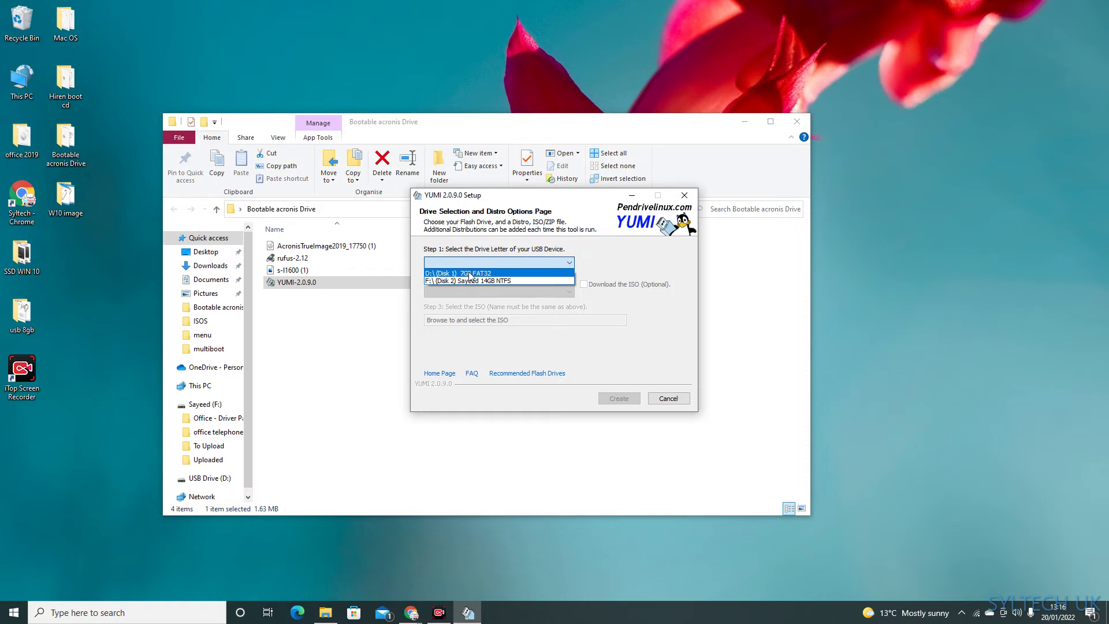
click(471, 275)
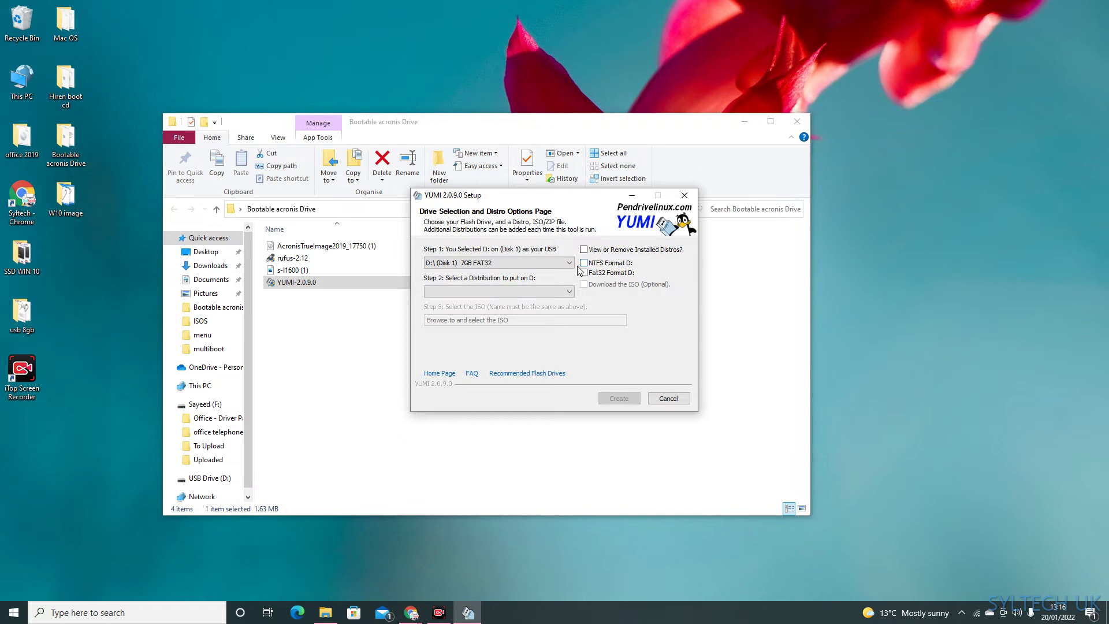
click(584, 264)
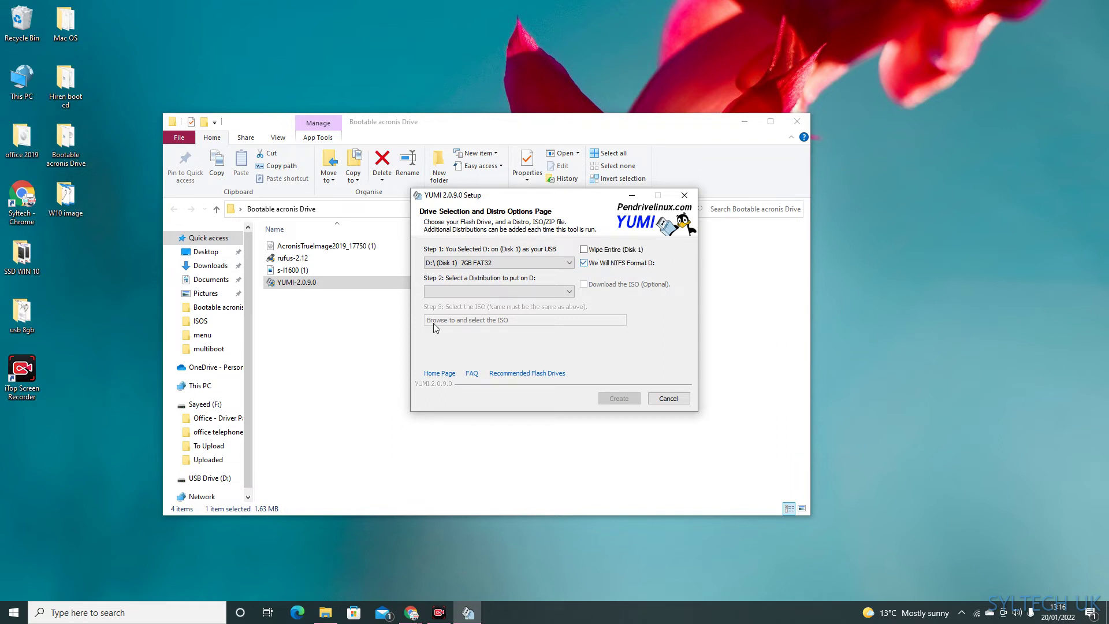
Choose Try Unlisted ISO (GRUB Partition 4) as the distribution.
click(522, 296)
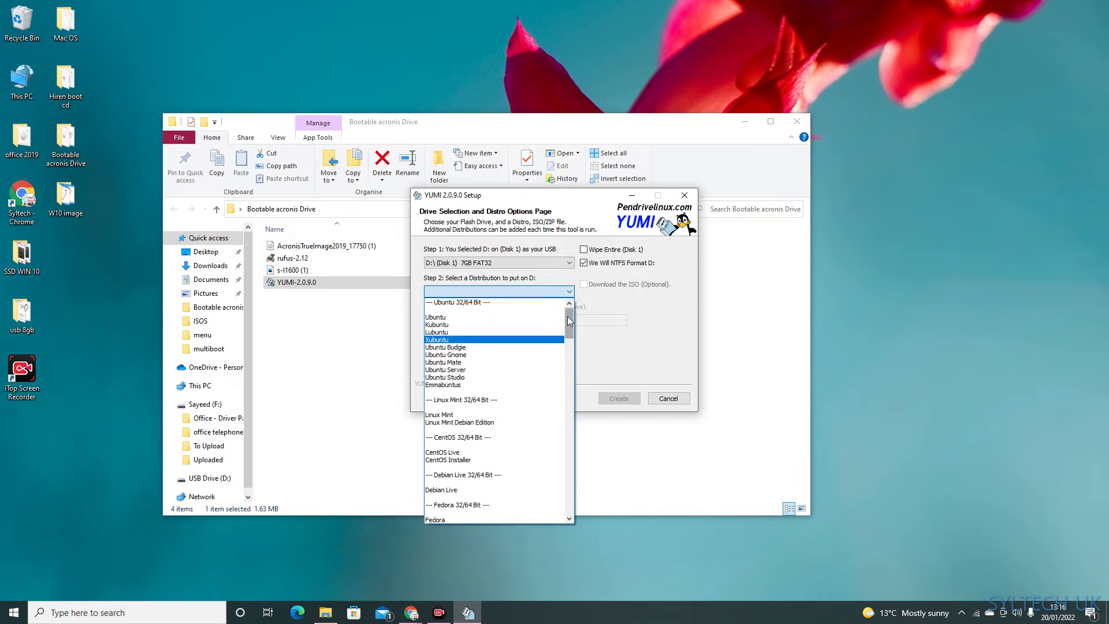
drag(569, 322, 570, 517)
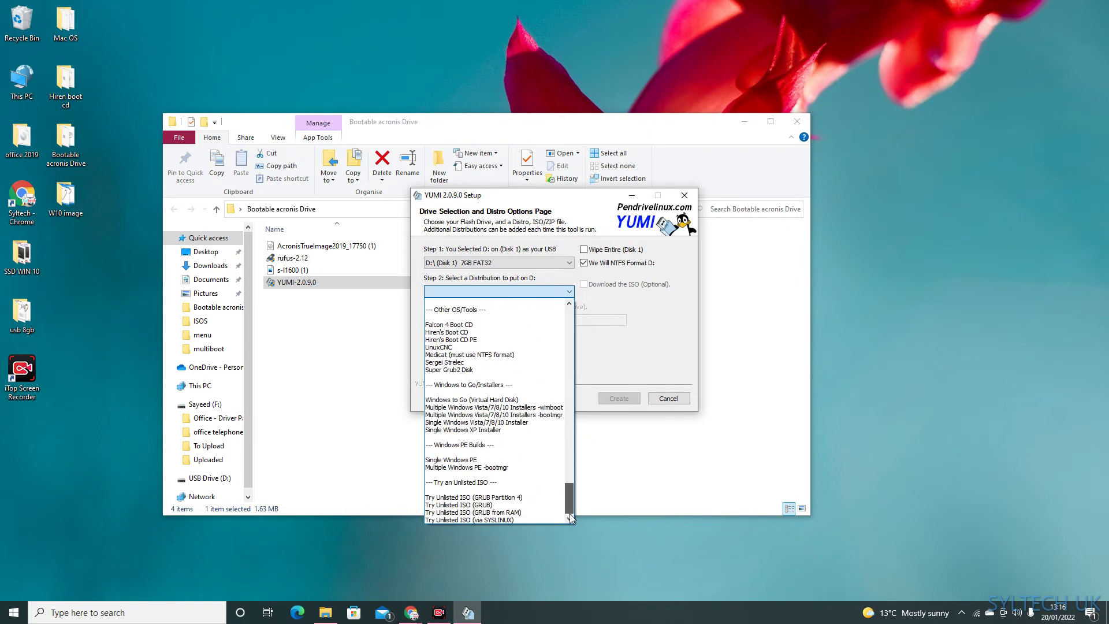
click(500, 500)
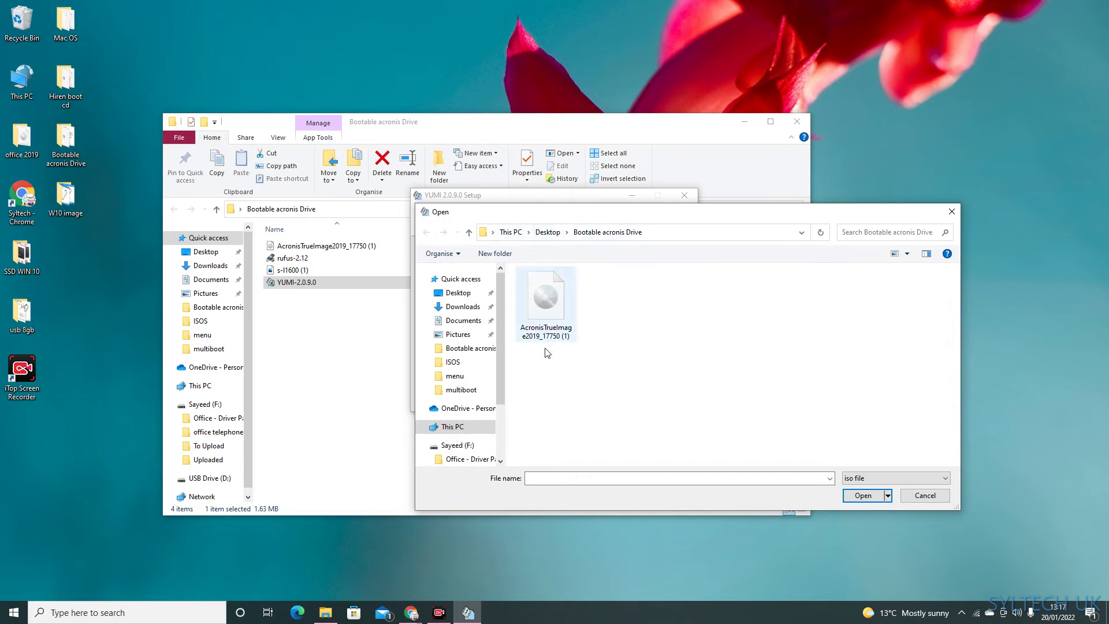
Pick AcronisTrueImage2019_17750-(1).iso as the ISO and start creating the drive.
click(550, 302)
click(863, 495)
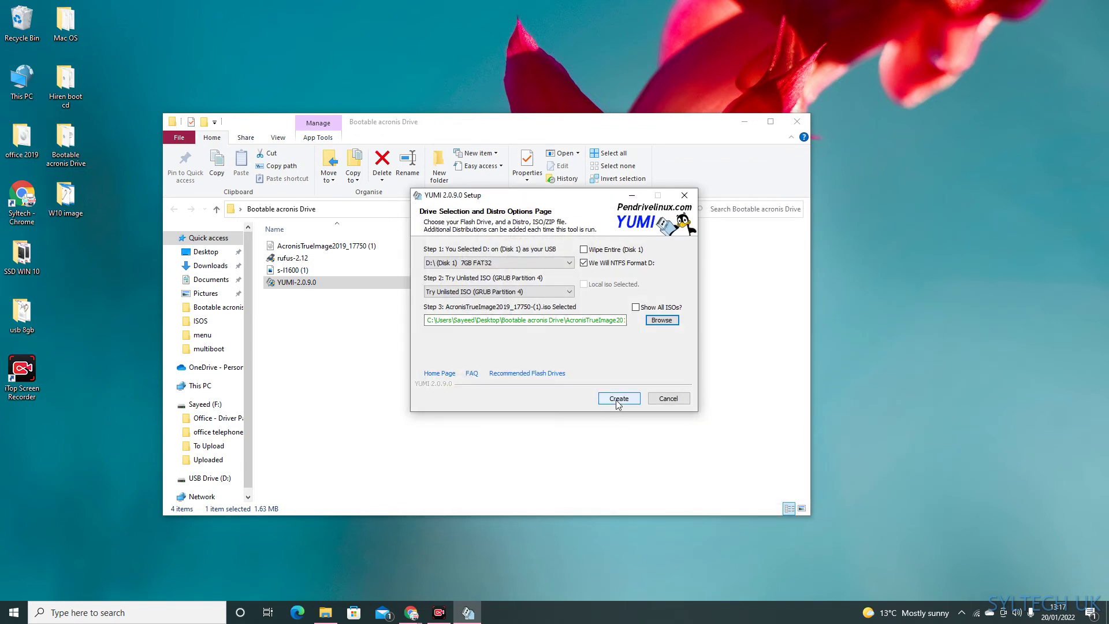
click(606, 401)
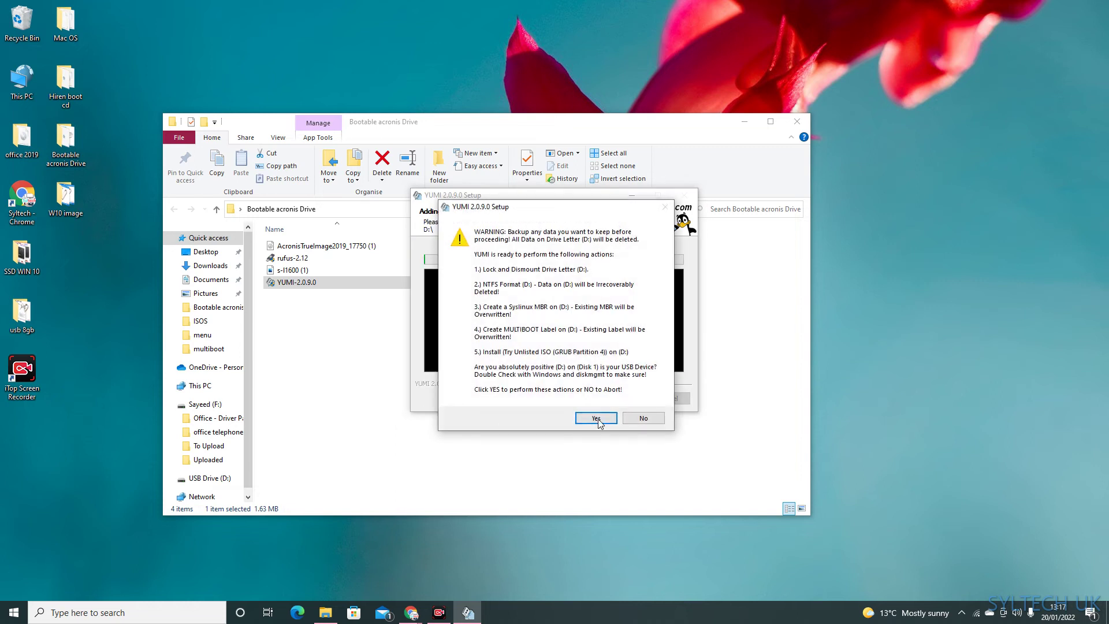
Confirm the NTFS format of D:, let YUMI add the Acronis ISO, decline more ISOs, and finish.
click(593, 419)
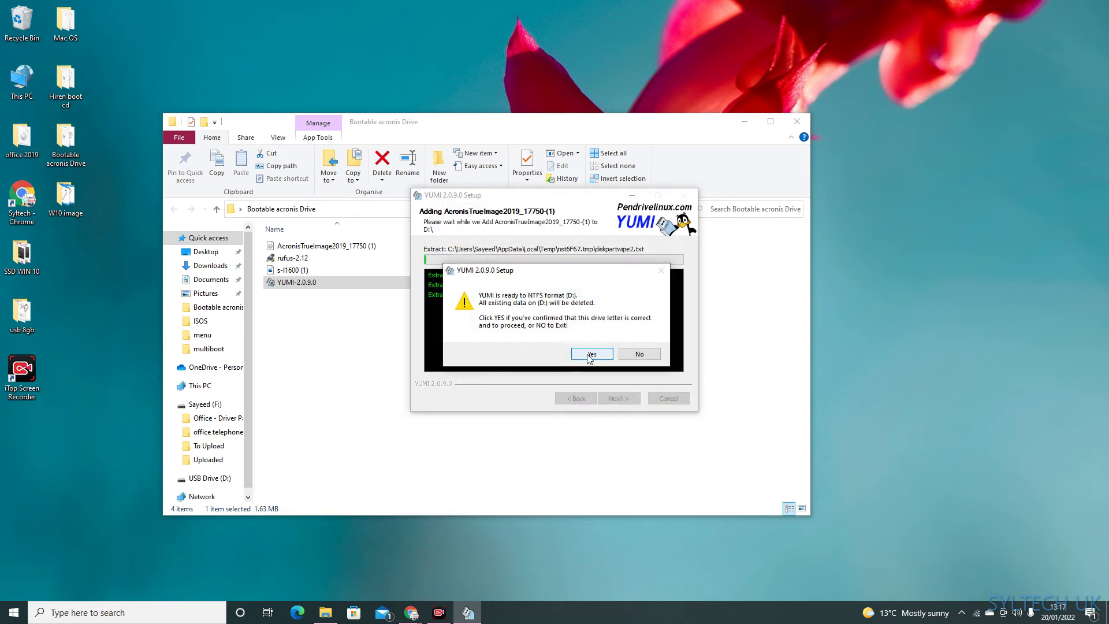
click(592, 354)
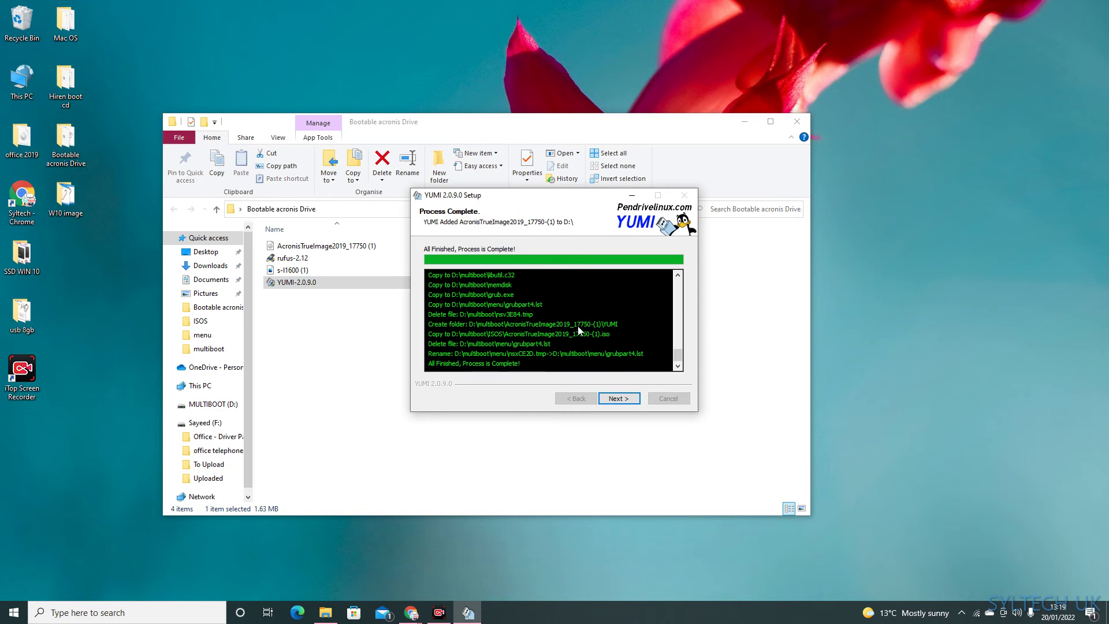
click(624, 400)
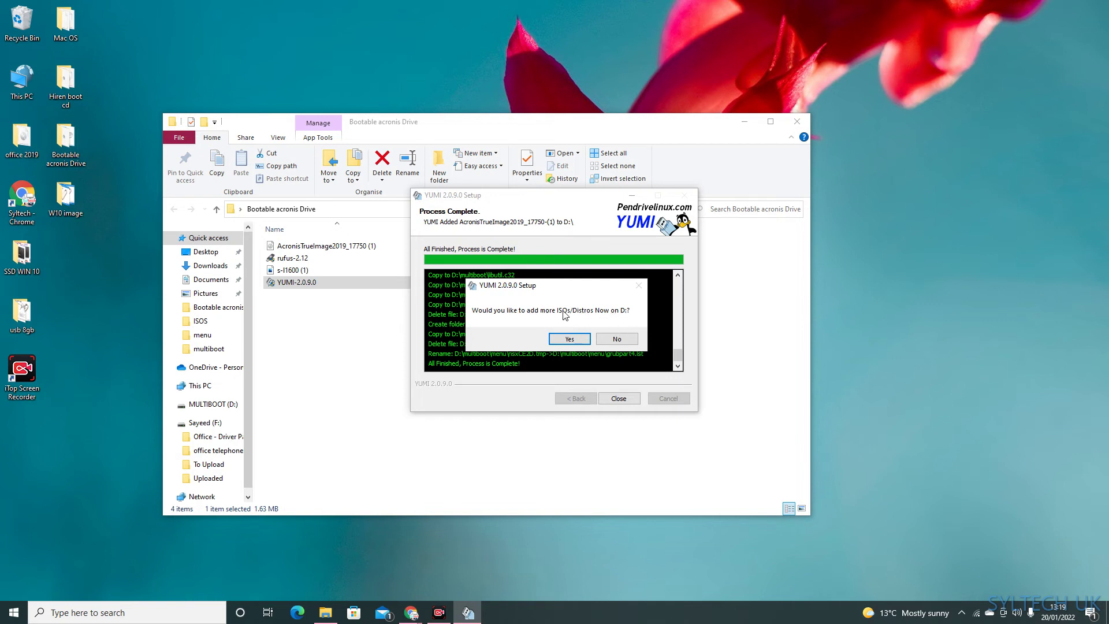
click(620, 340)
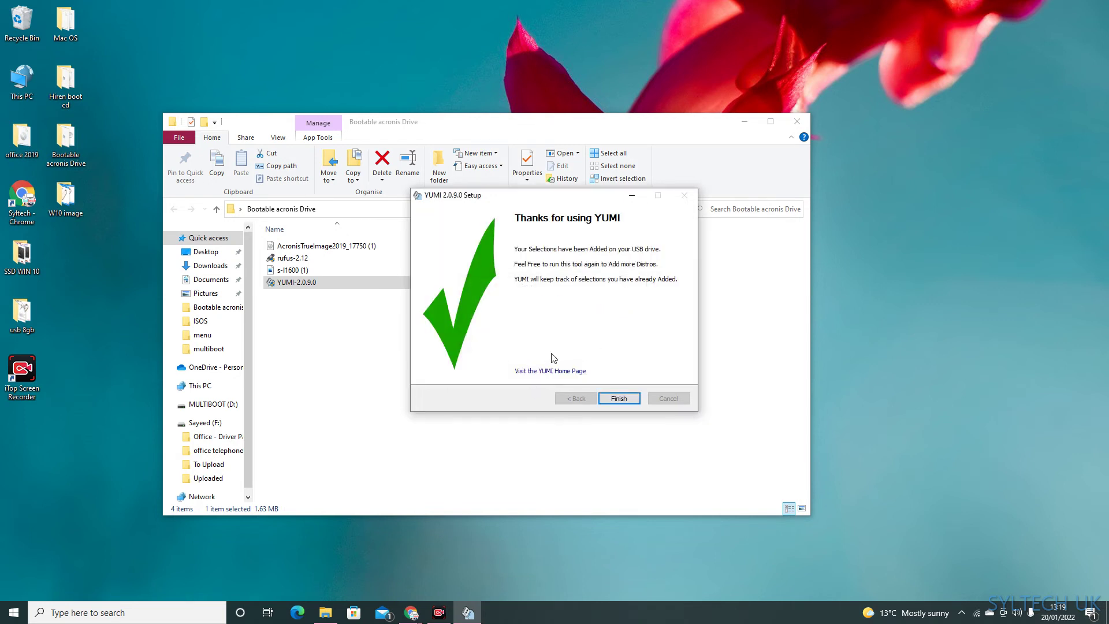
click(618, 399)
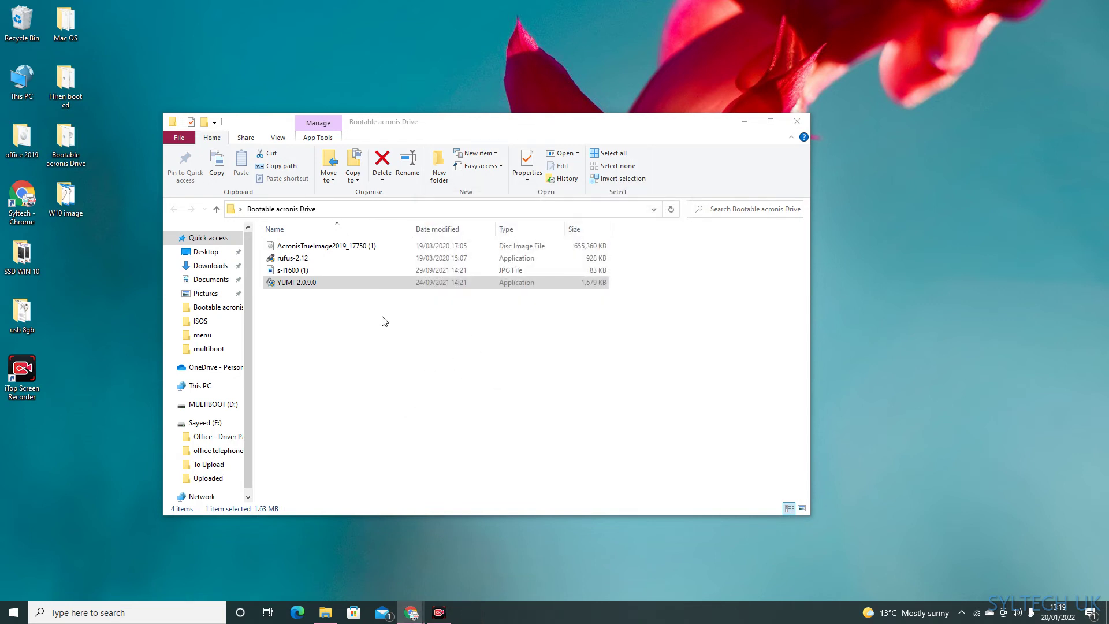
Open a fresh File Explorer and browse to MULTIBOOT (D:)\multiboot to find the Acronis folder.
click(797, 121)
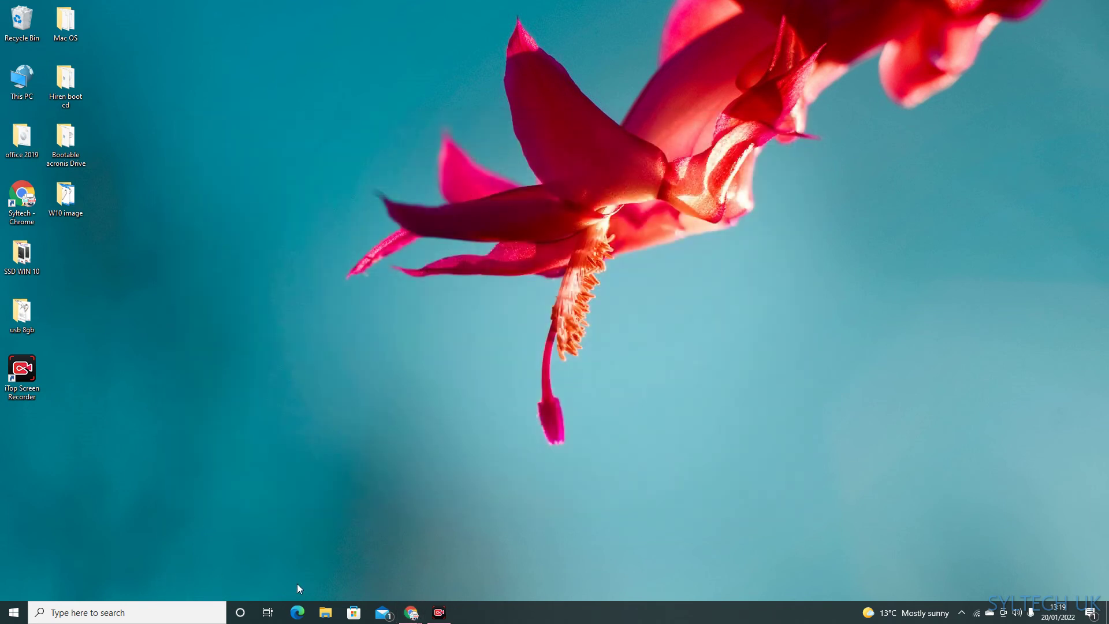
click(325, 612)
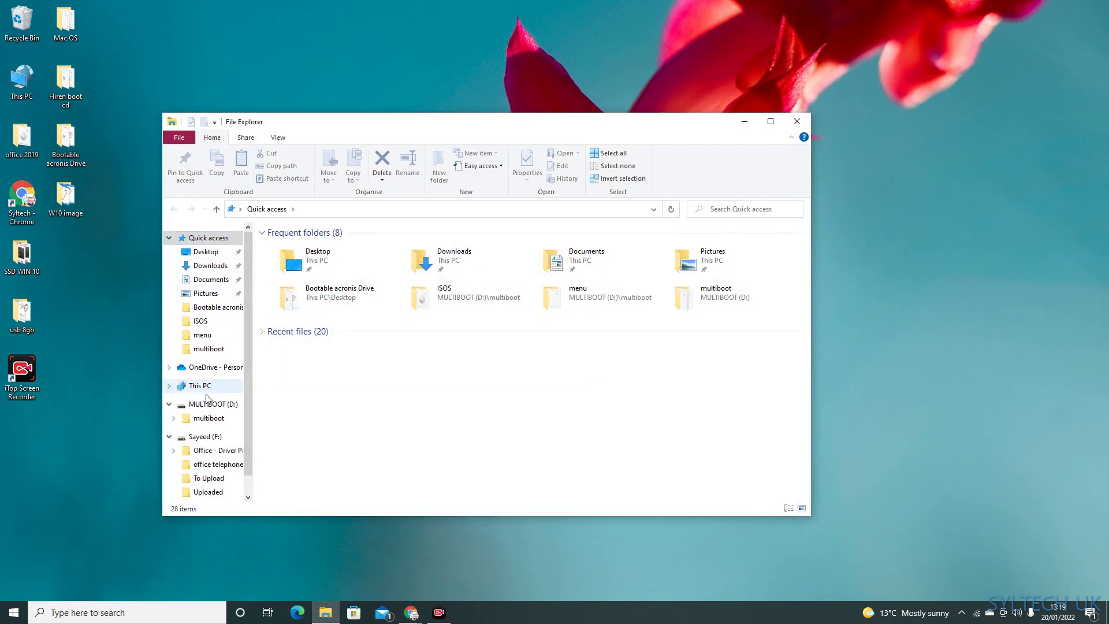
click(203, 387)
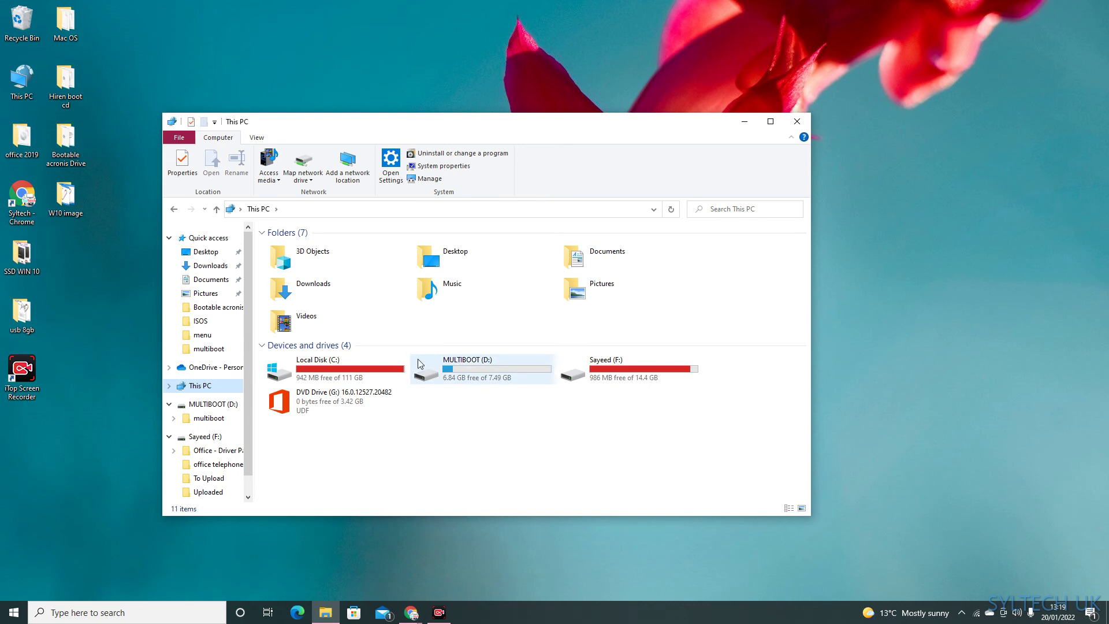
double_click(462, 364)
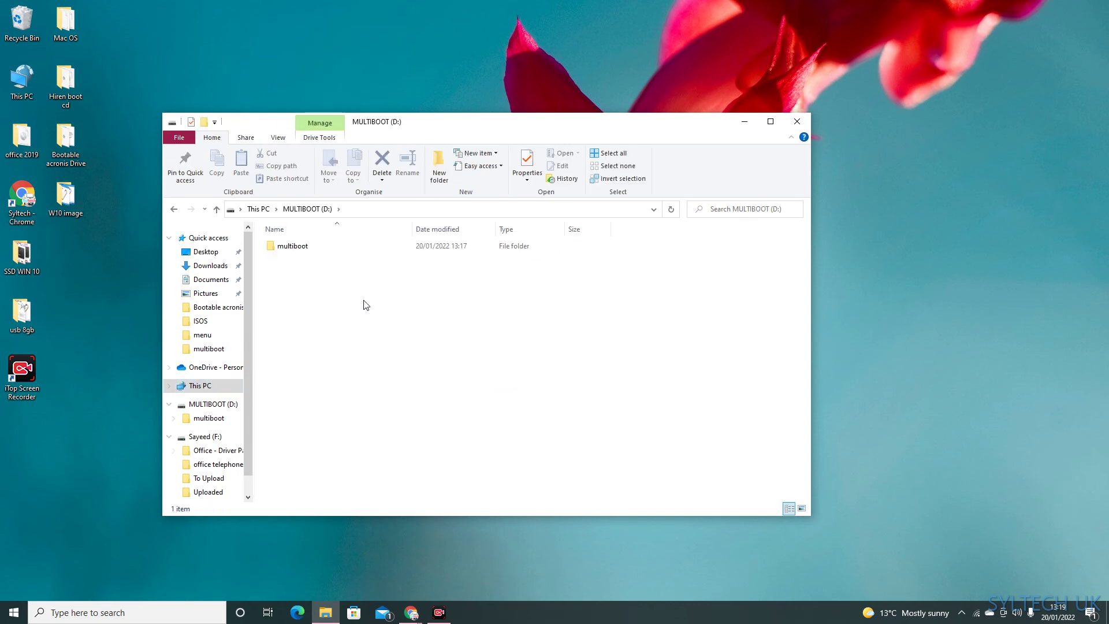
double_click(320, 248)
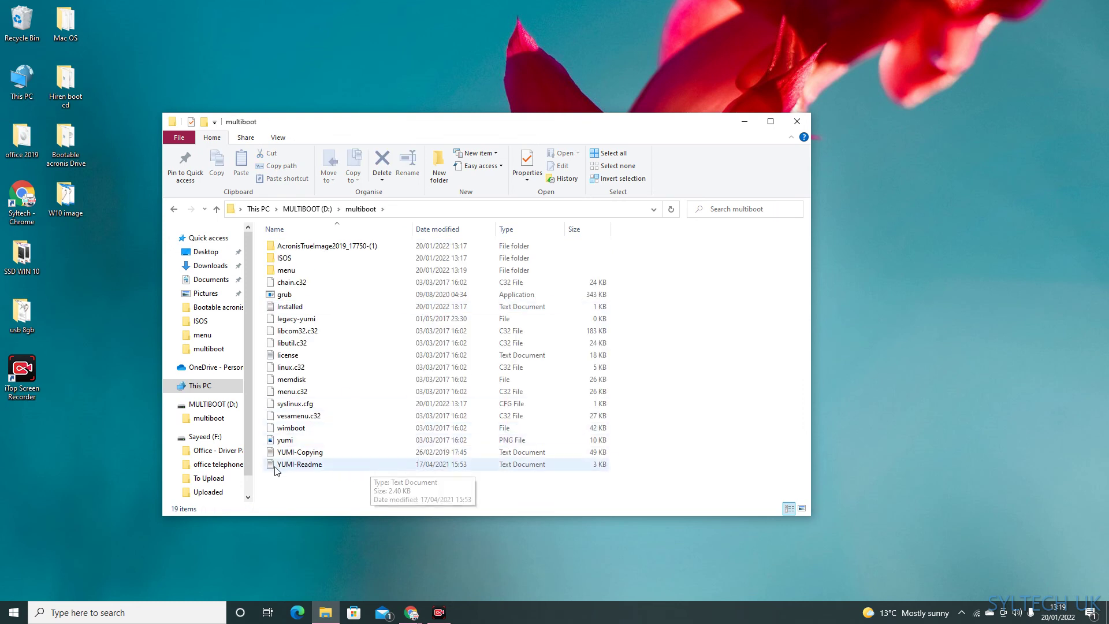